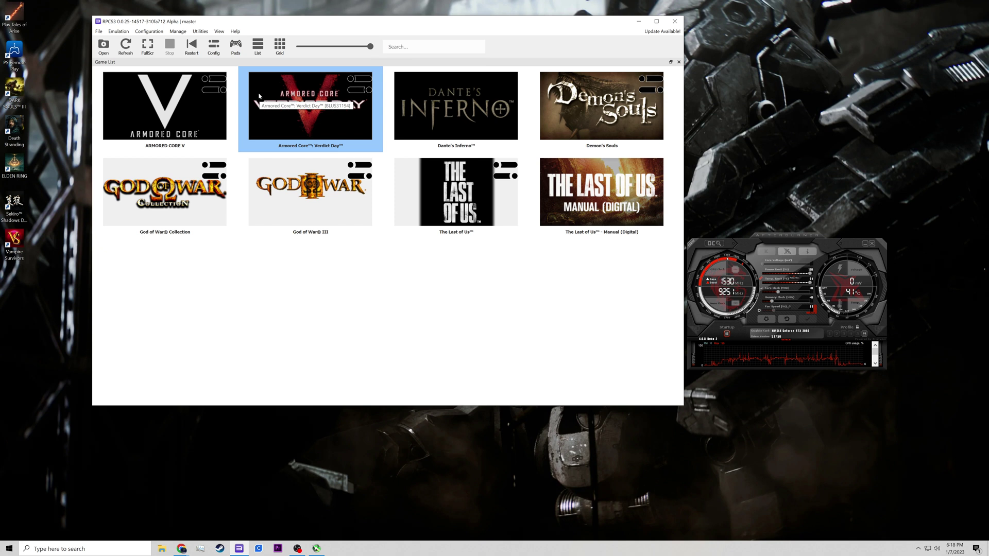
Step: Choose the folder Armored Core Verdict Day PS3 BLUS31194 as the game to boot
{"action": "left_click", "coordinate": [98, 32]}
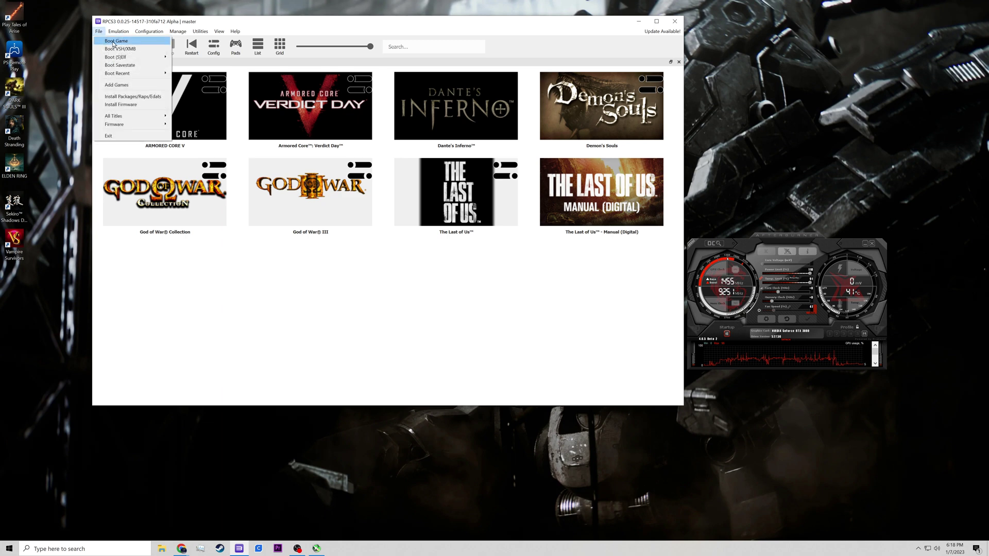
{"action": "left_click", "coordinate": [113, 43]}
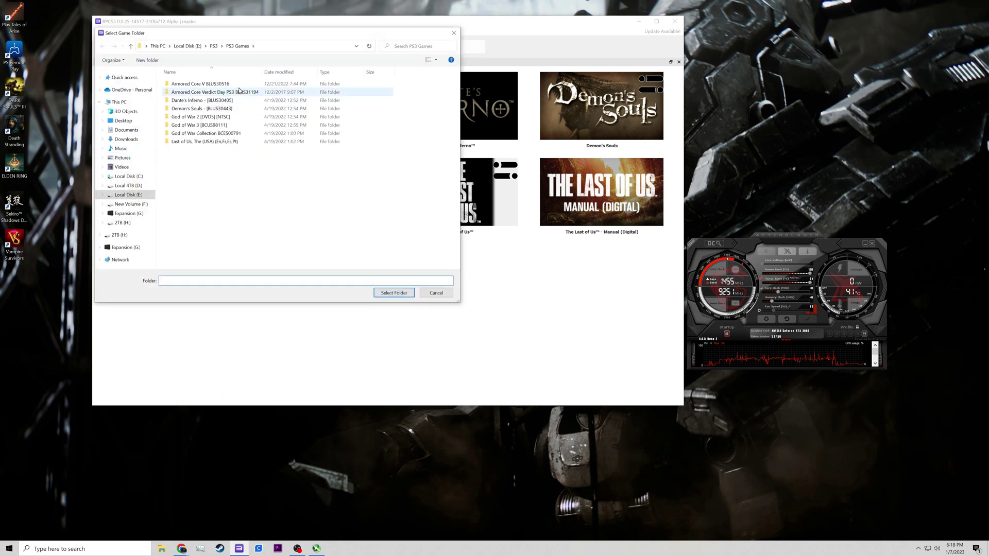
{"action": "left_click", "coordinate": [204, 91]}
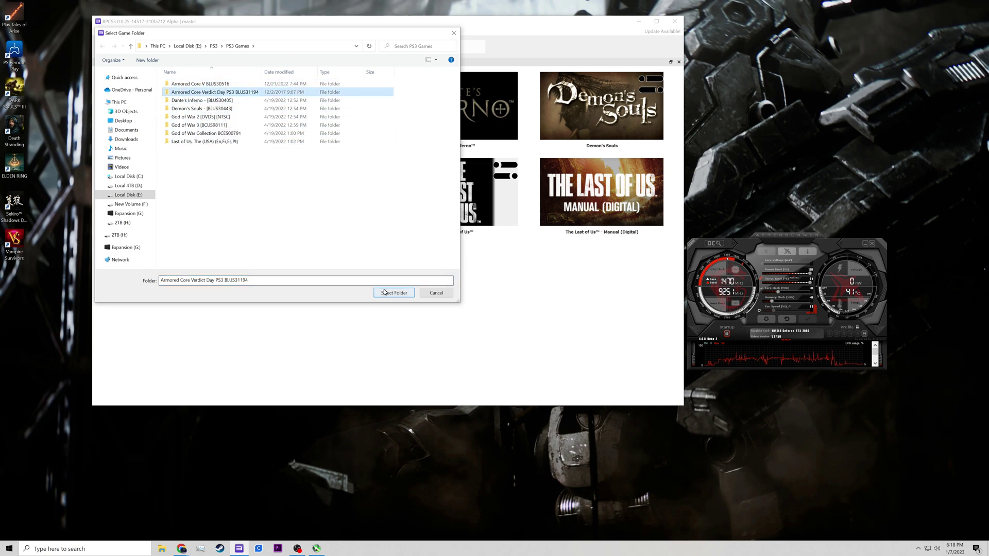
{"action": "left_click", "coordinate": [412, 295]}
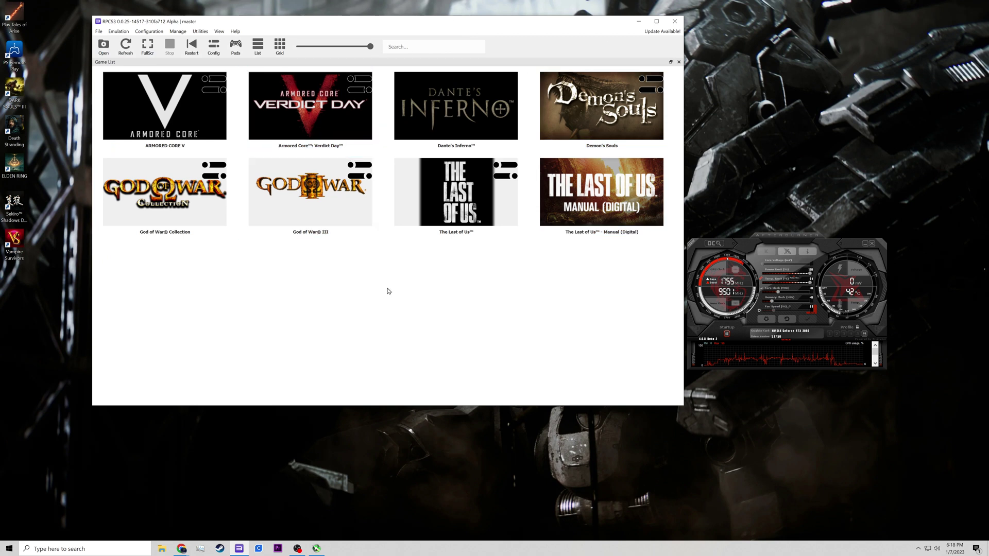
Step: Open the custom configuration of Armored Core: Verdict Day and set the GPU resolution scale to 300% (3840x2160)
{"action": "right_click", "coordinate": [339, 113]}
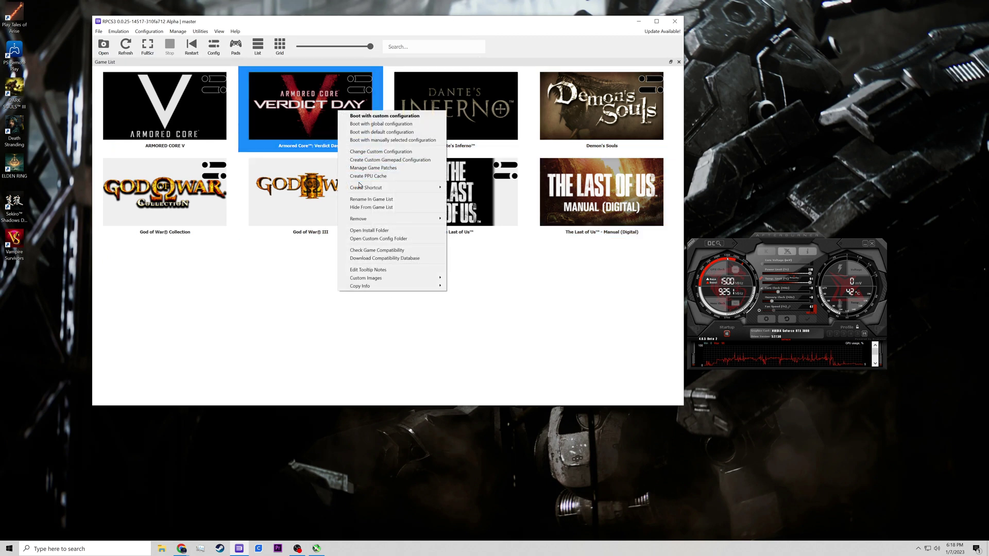
{"action": "mouse_move", "coordinate": [363, 188]}
{"action": "left_click", "coordinate": [408, 152]}
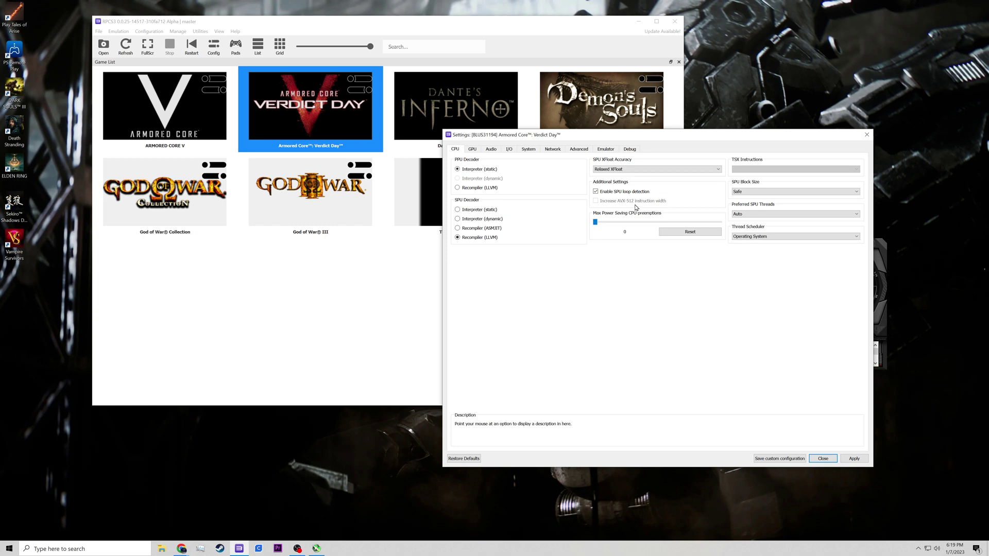
{"action": "left_click", "coordinate": [470, 149]}
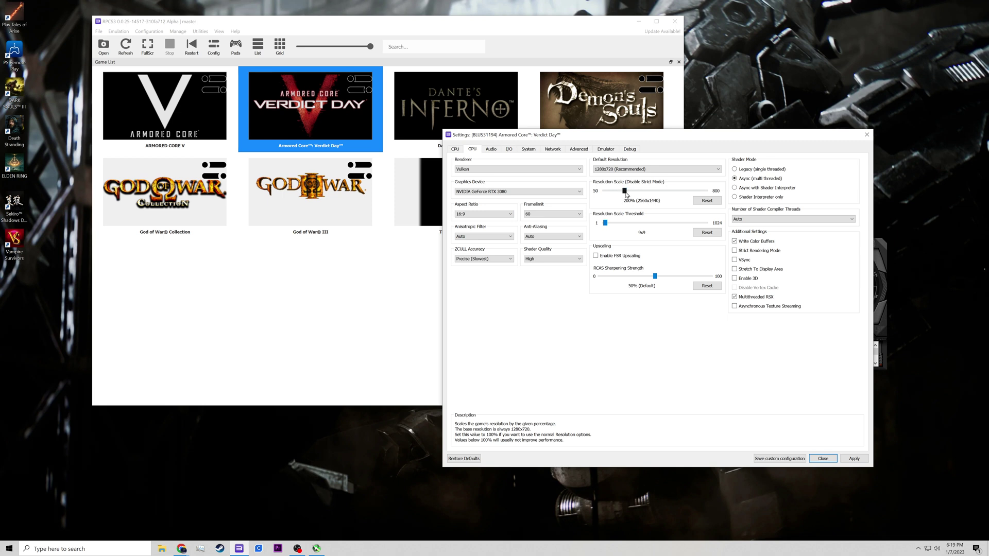
{"action": "left_click_drag", "start_coordinate": [625, 194], "coordinate": [637, 194]}
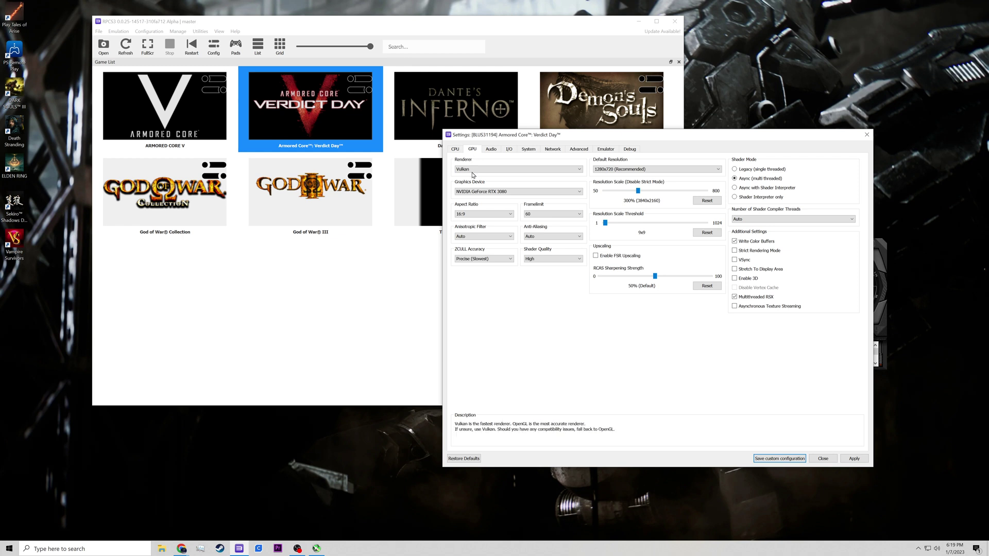
Step: Review the CPU, GPU, Advanced, Emulator and Debug settings of the game, and apply and close the configuration
{"action": "left_click", "coordinate": [456, 149]}
{"action": "left_click", "coordinate": [478, 151]}
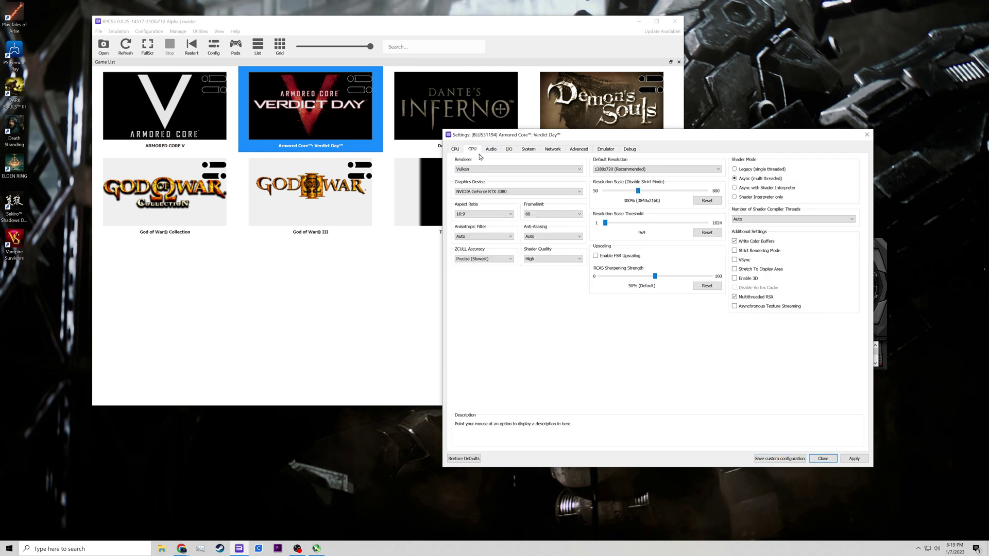
{"action": "left_click", "coordinate": [458, 152]}
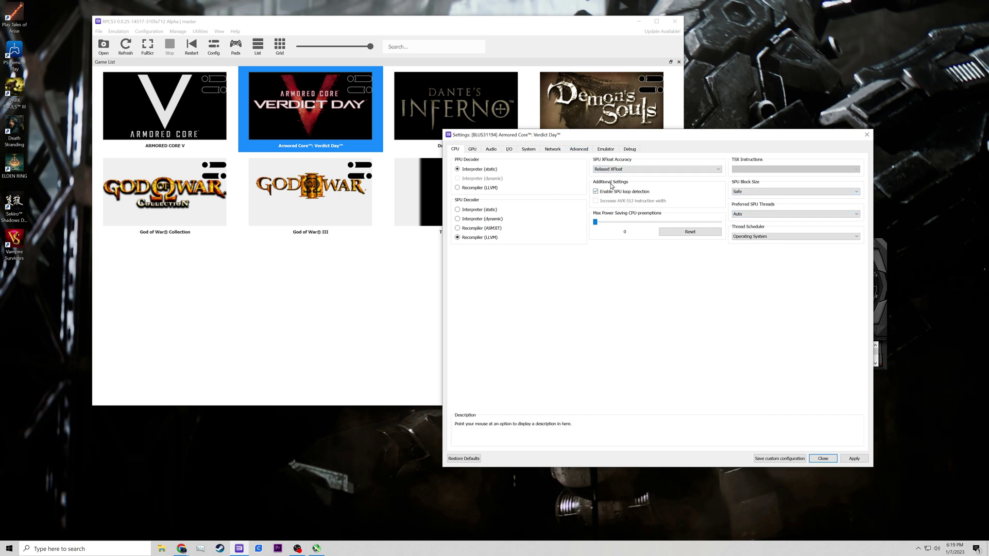
{"action": "left_click", "coordinate": [472, 149]}
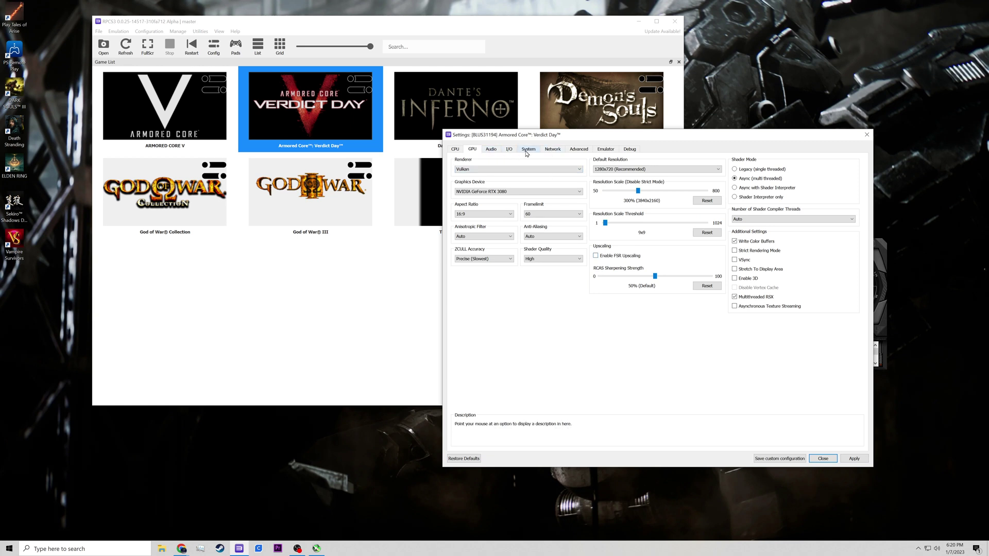
{"action": "left_click", "coordinate": [576, 153]}
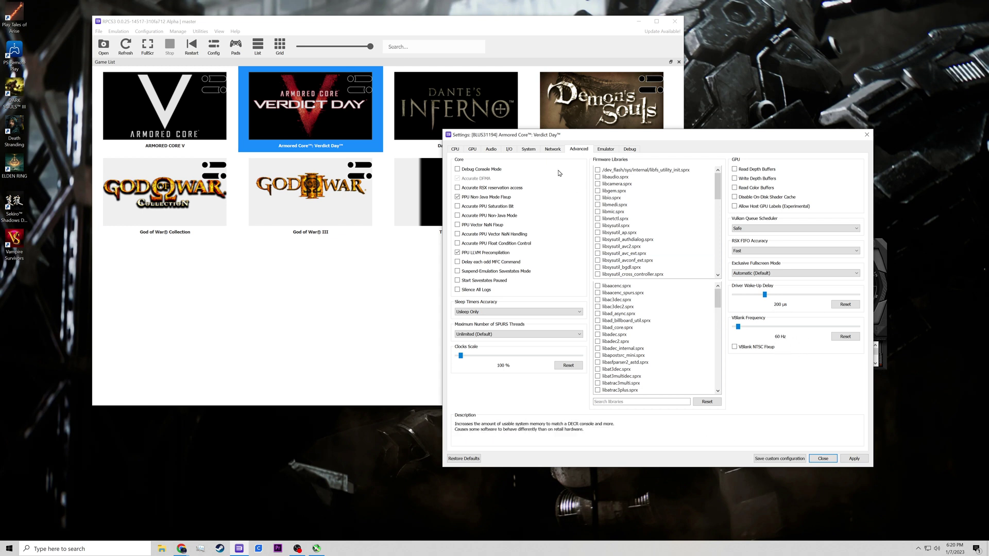
{"action": "left_click", "coordinate": [606, 151]}
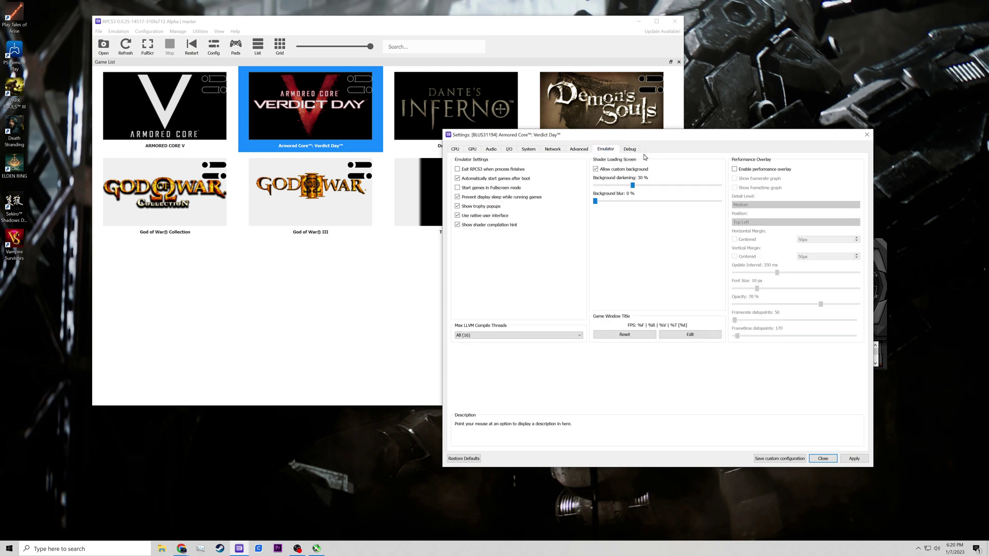
{"action": "left_click", "coordinate": [629, 150]}
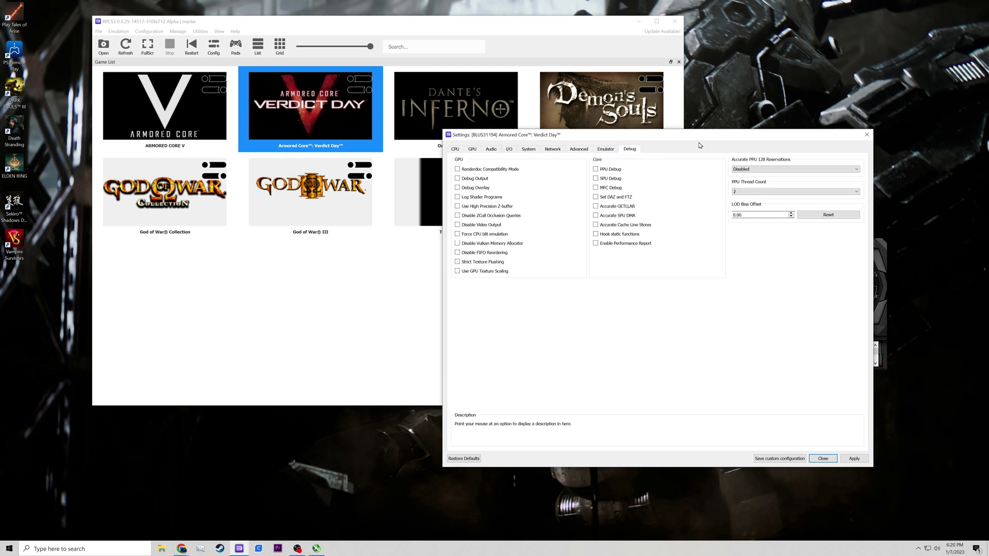
{"action": "left_click", "coordinate": [853, 458]}
{"action": "left_click", "coordinate": [822, 458]}
Step: Open the patch management for Armored Core: Verdict Day and accept the update to the new patches
{"action": "right_click", "coordinate": [347, 119]}
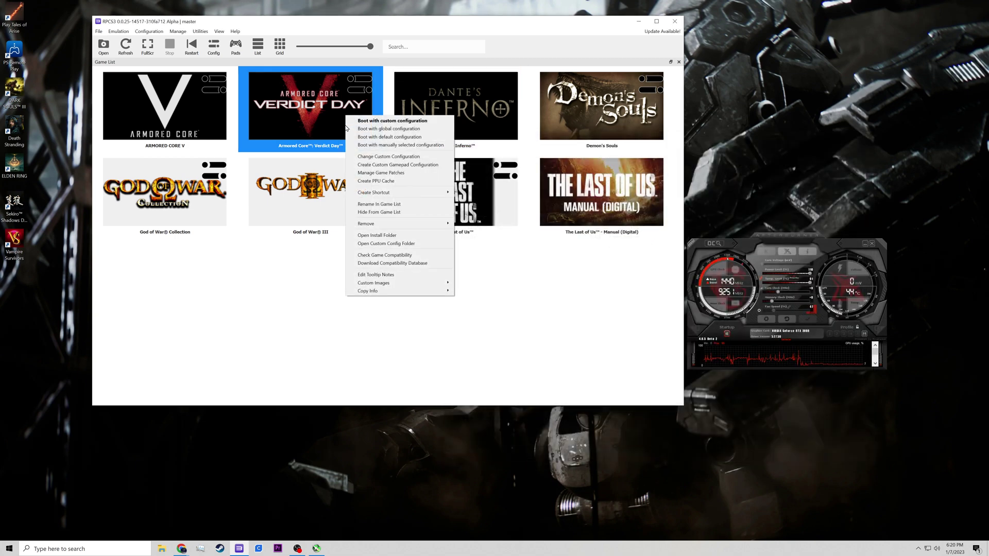
{"action": "left_click", "coordinate": [397, 175]}
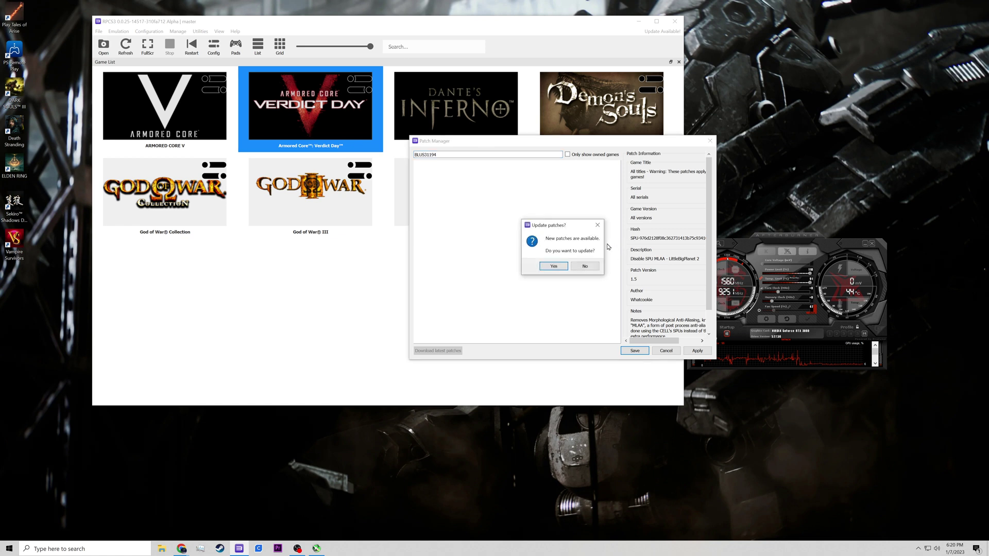
{"action": "left_click", "coordinate": [586, 268]}
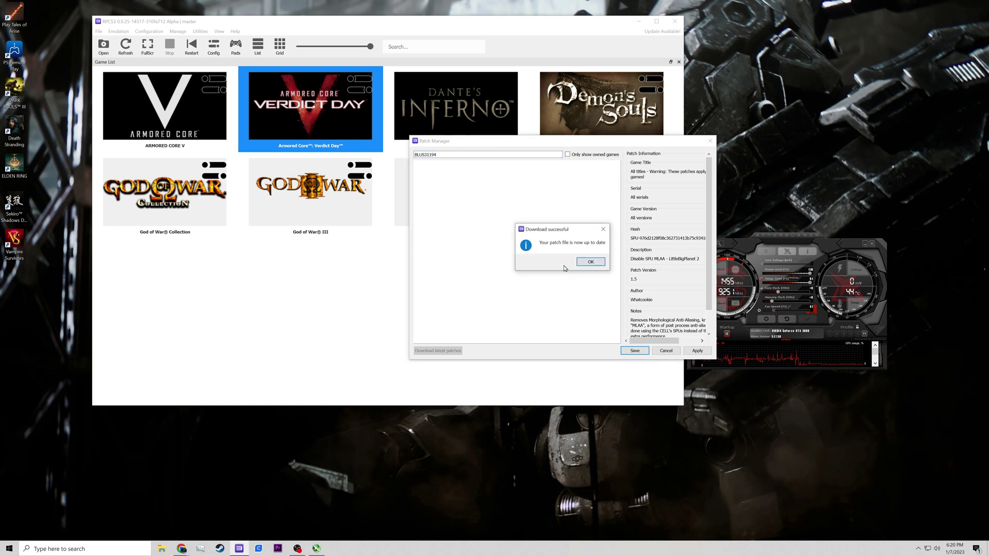
{"action": "left_click", "coordinate": [588, 262]}
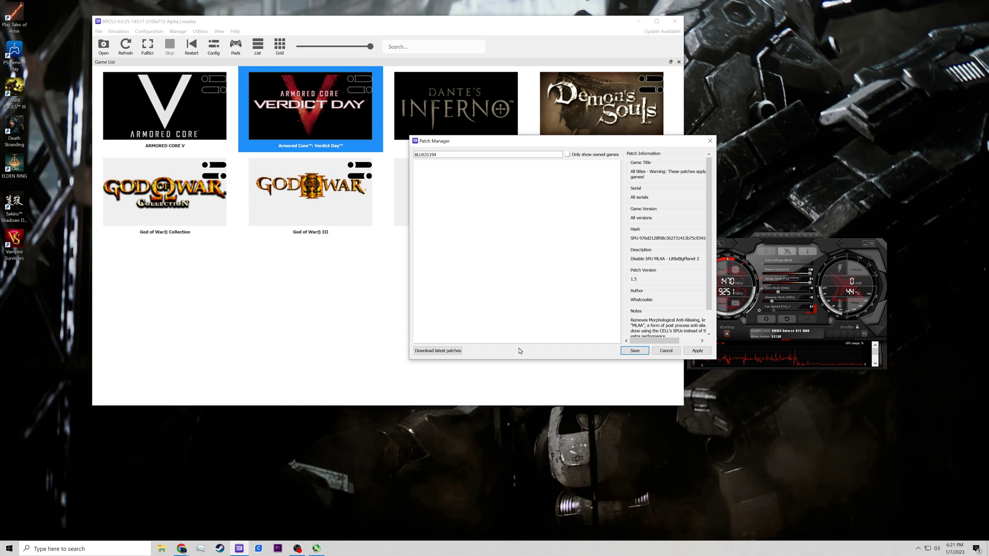
Step: Enlarge the Patch Manager window downward, request the latest patches once more and close the manager without saving
{"action": "left_click_drag", "start_coordinate": [509, 360], "coordinate": [509, 436]}
{"action": "left_click", "coordinate": [439, 427]}
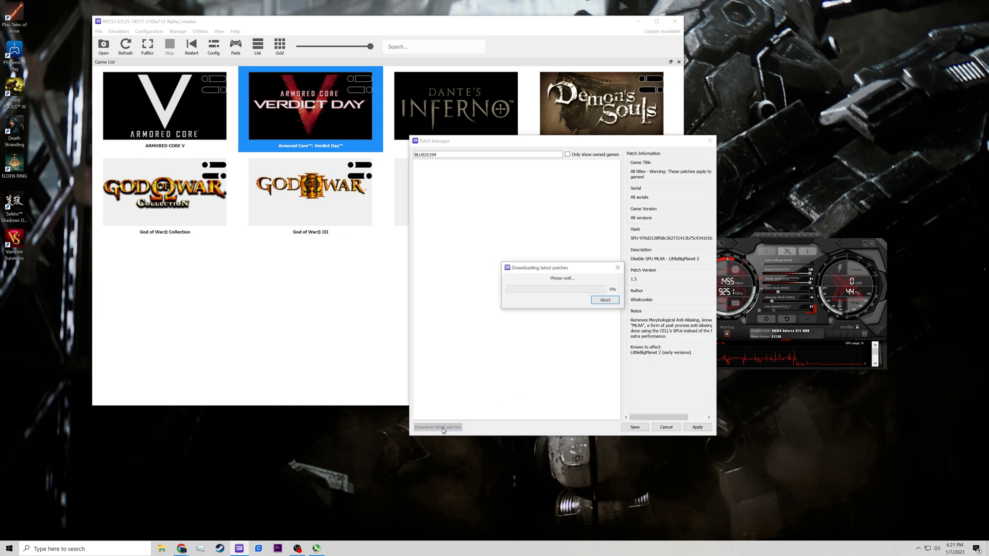
{"action": "left_click", "coordinate": [594, 300]}
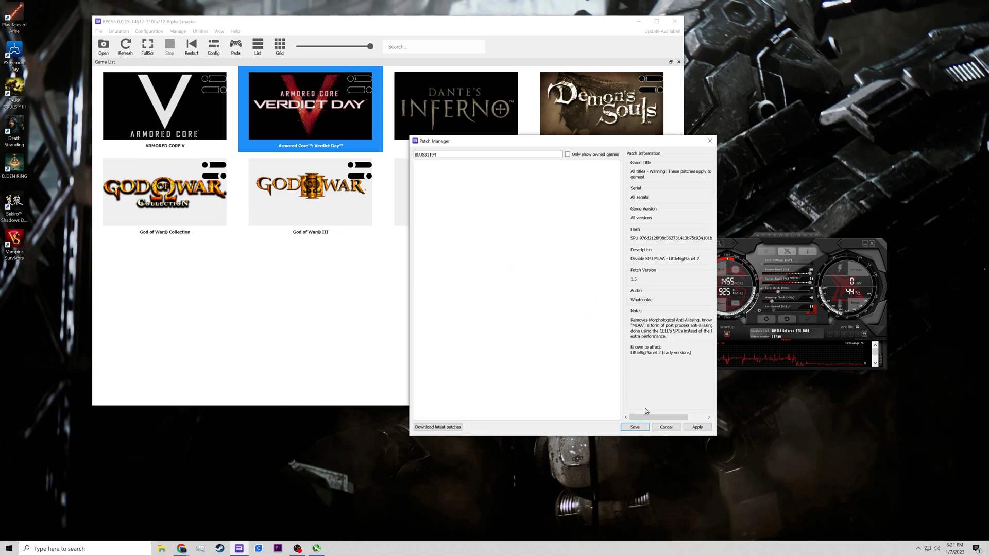
{"action": "left_click", "coordinate": [663, 430]}
Step: Reopen the game's patch management, clear the serial filter, restrict the patch list to owned games and save
{"action": "right_click", "coordinate": [325, 152]}
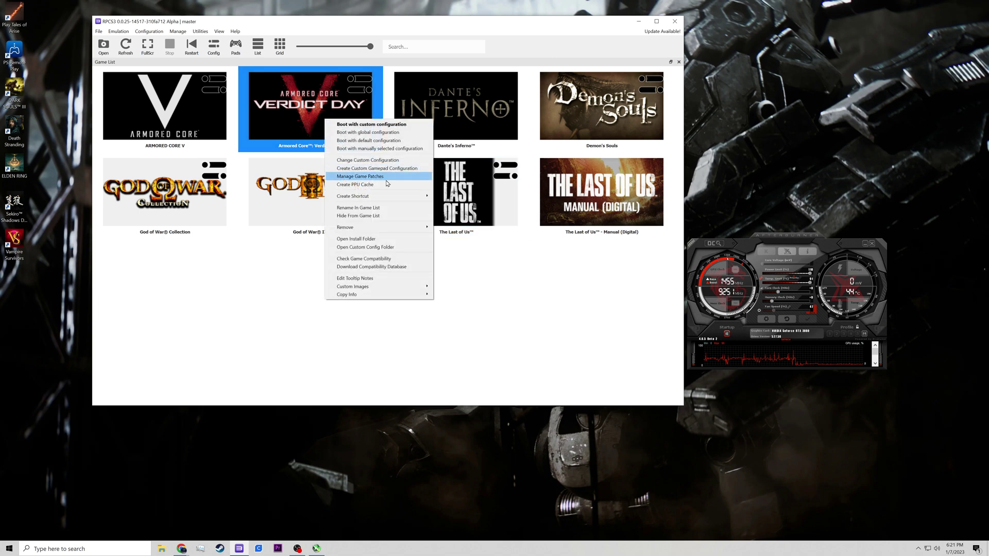
{"action": "left_click", "coordinate": [361, 177]}
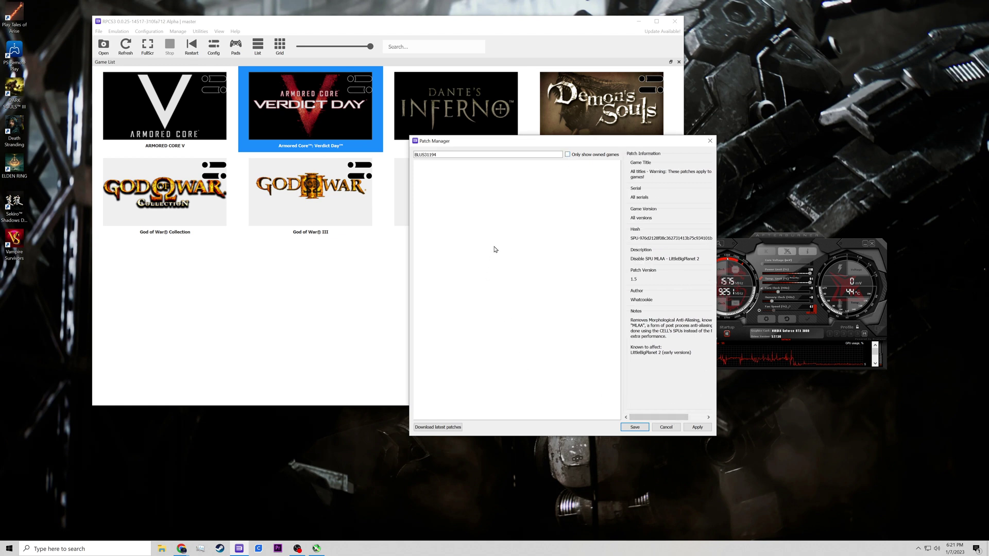
{"action": "double_click", "coordinate": [441, 155]}
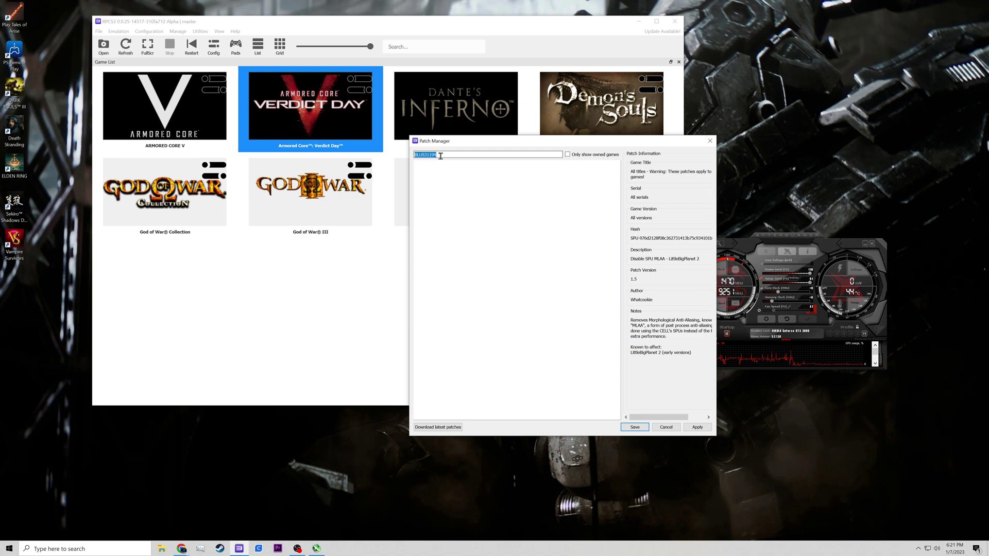
{"action": "key", "text": "BackSpace"}
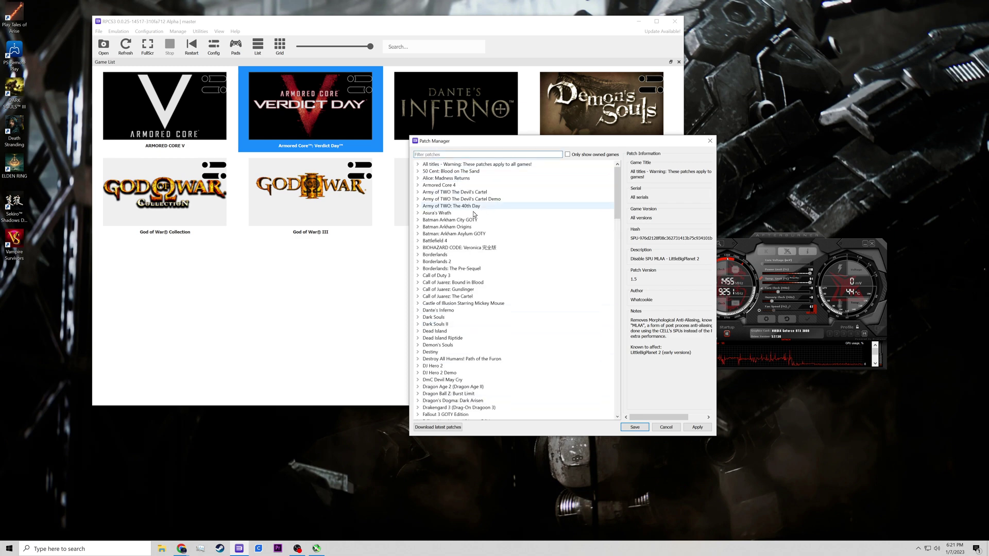
{"action": "scroll", "coordinate": [482, 253], "scroll_direction": "down", "scroll_amount": 10}
{"action": "scroll", "coordinate": [482, 253], "scroll_direction": "up", "scroll_amount": 10}
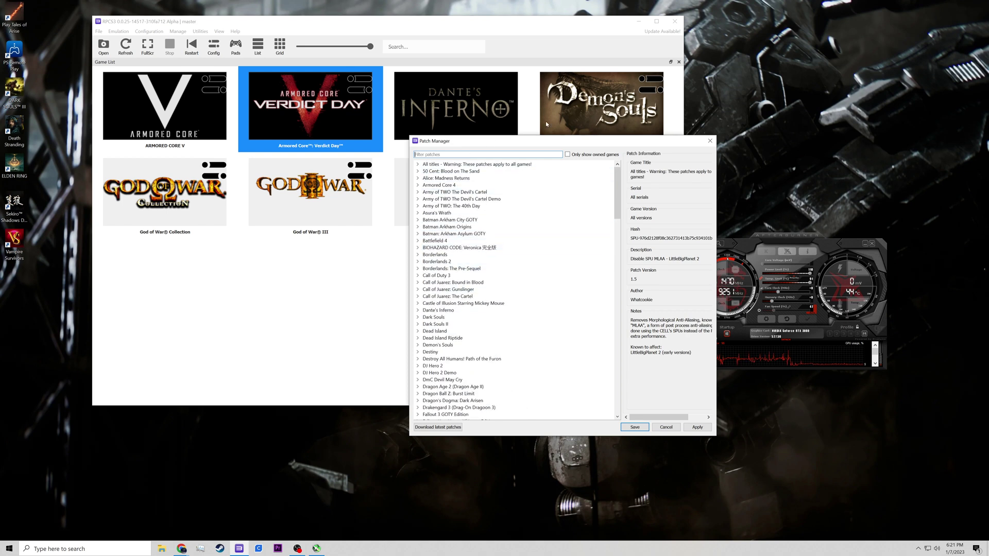
{"action": "left_click", "coordinate": [574, 155]}
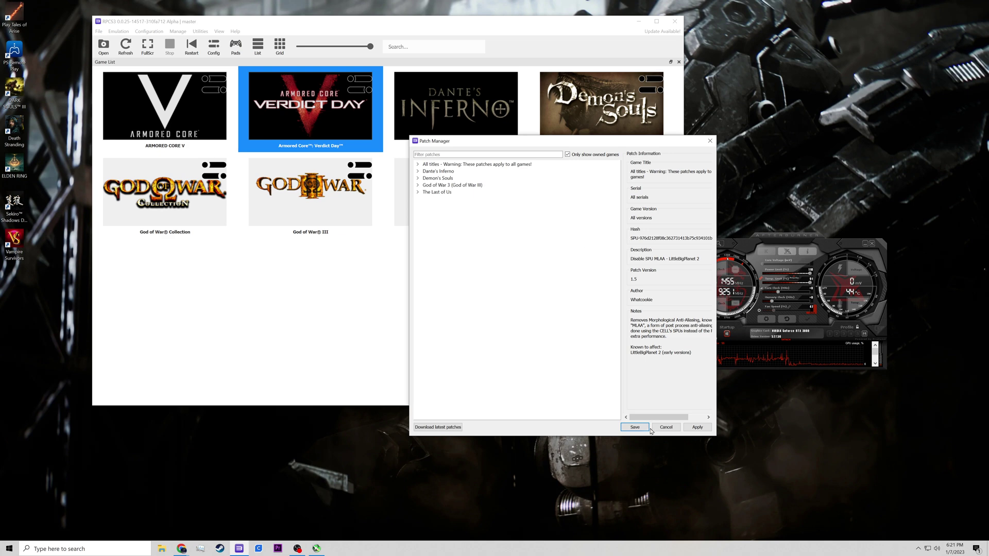
{"action": "left_click", "coordinate": [642, 428]}
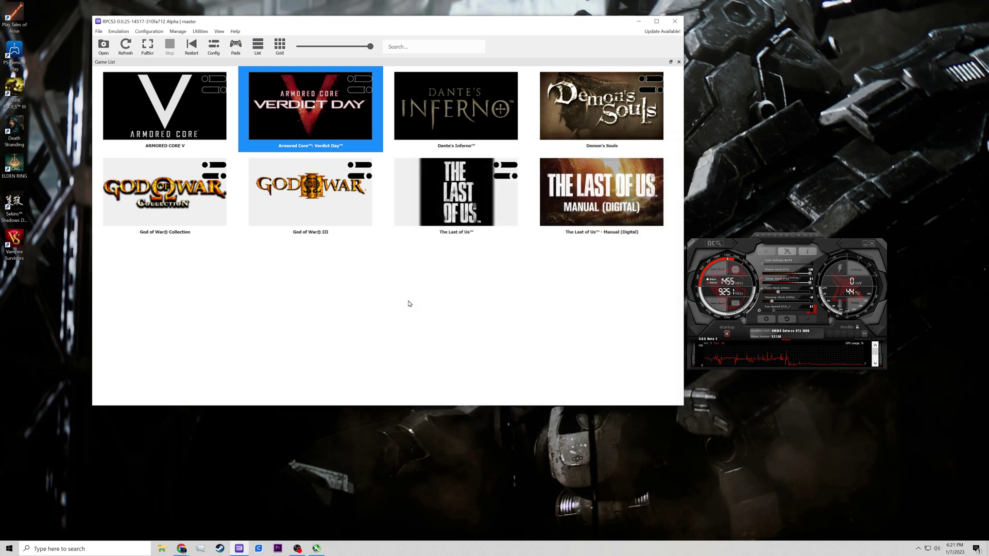
{"action": "right_click", "coordinate": [351, 103]}
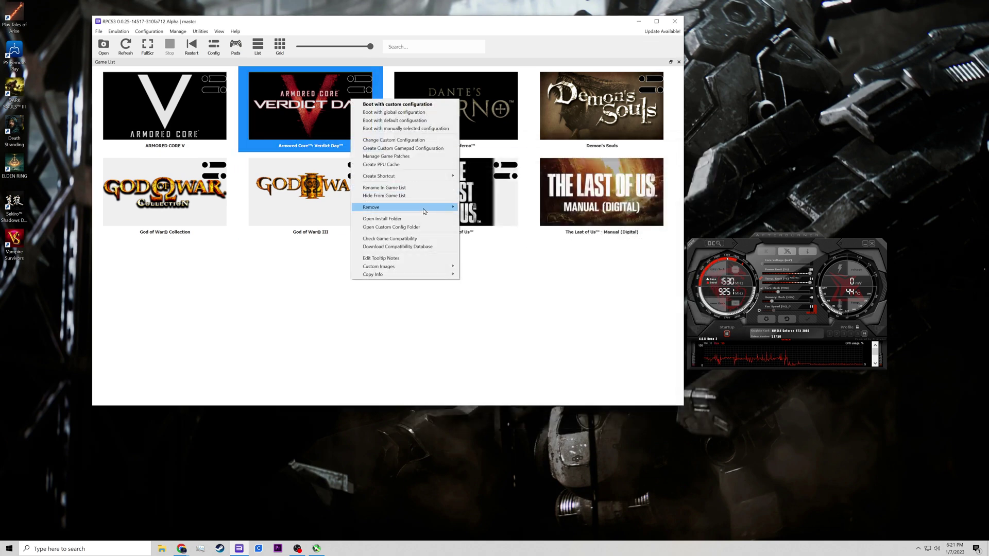
{"action": "mouse_move", "coordinate": [424, 211]}
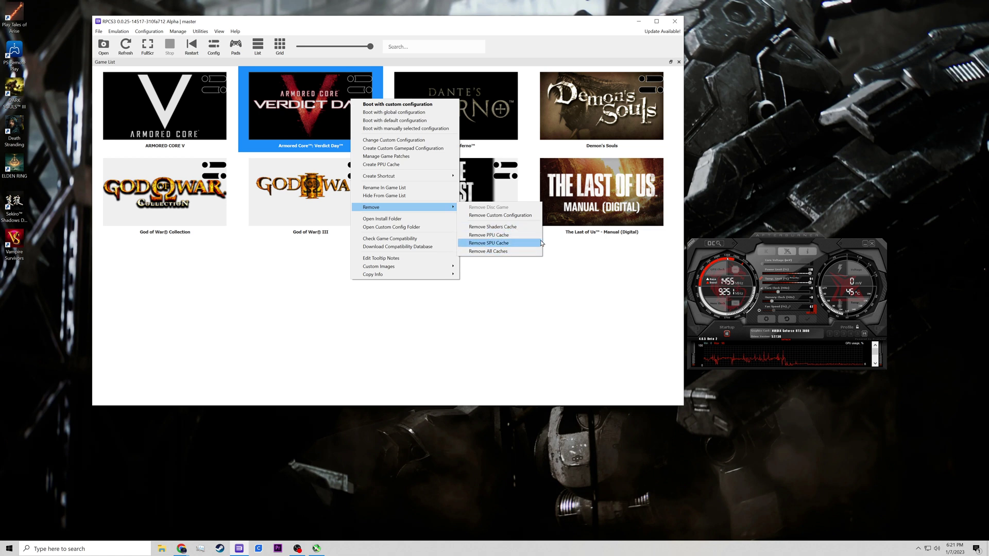
{"action": "left_click", "coordinate": [502, 280]}
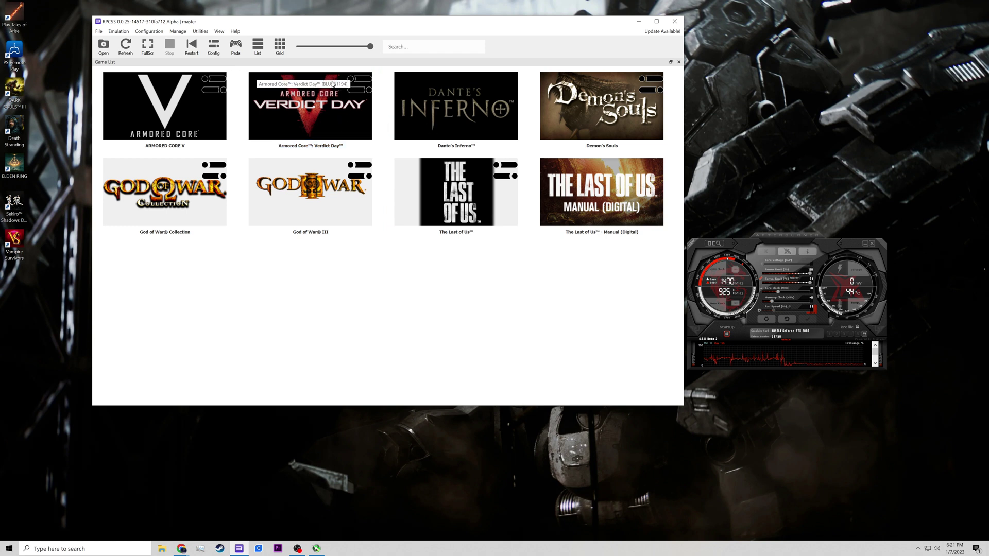
Step: Boot Armored Core: Verdict Day, choose to play offline without signing in, and start the game
{"action": "left_click", "coordinate": [339, 115]}
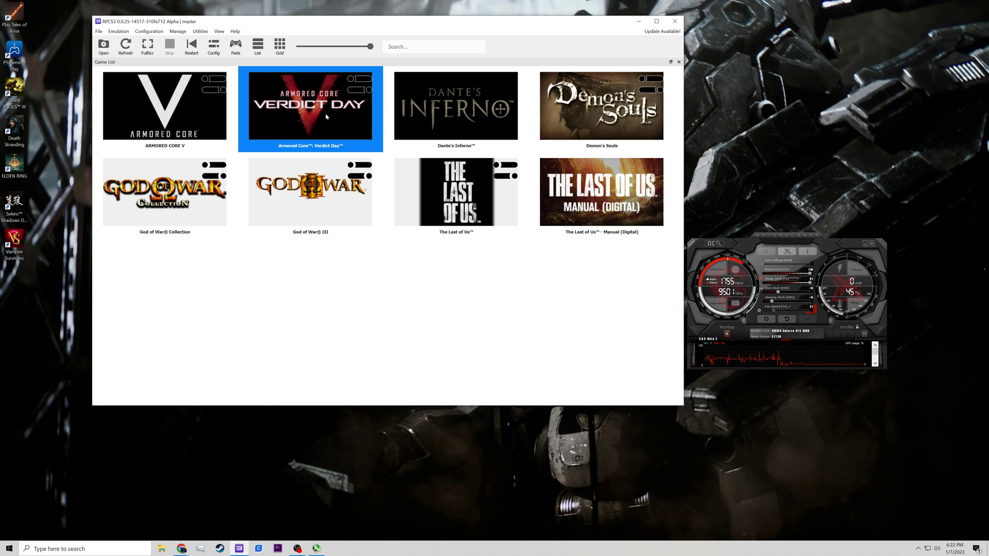
{"action": "double_click", "coordinate": [326, 117]}
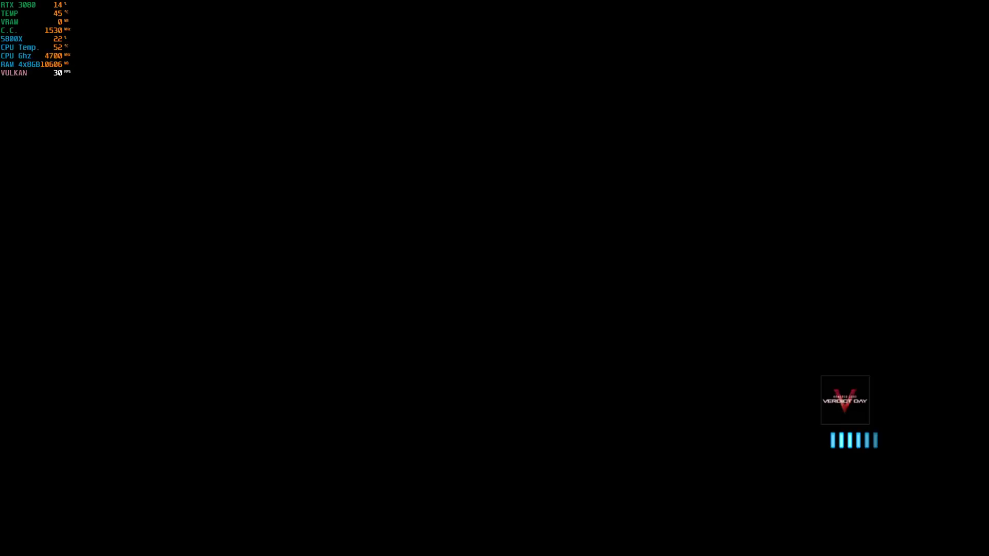
{"action": "key", "text": "Return"}
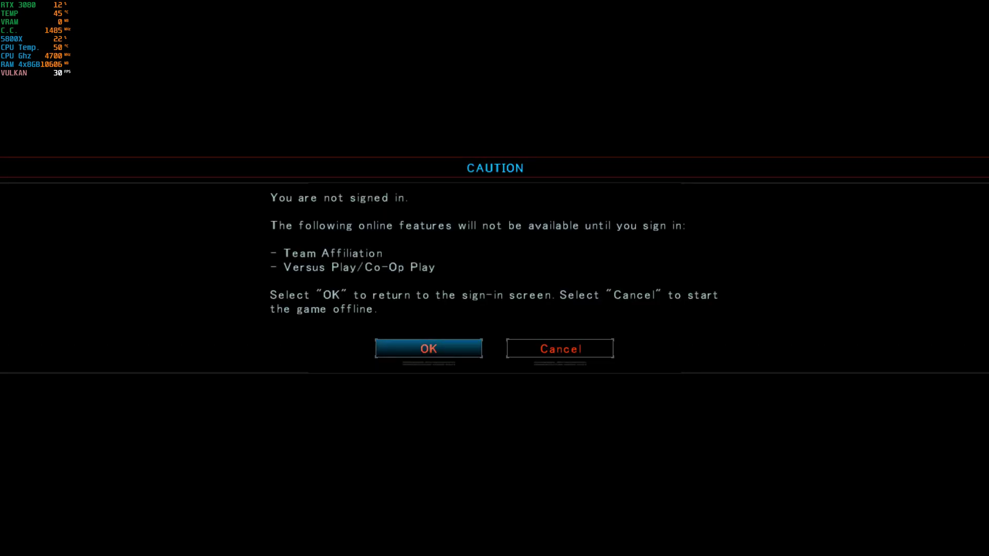
{"action": "key", "text": "Escape"}
{"action": "key", "text": "Return"}
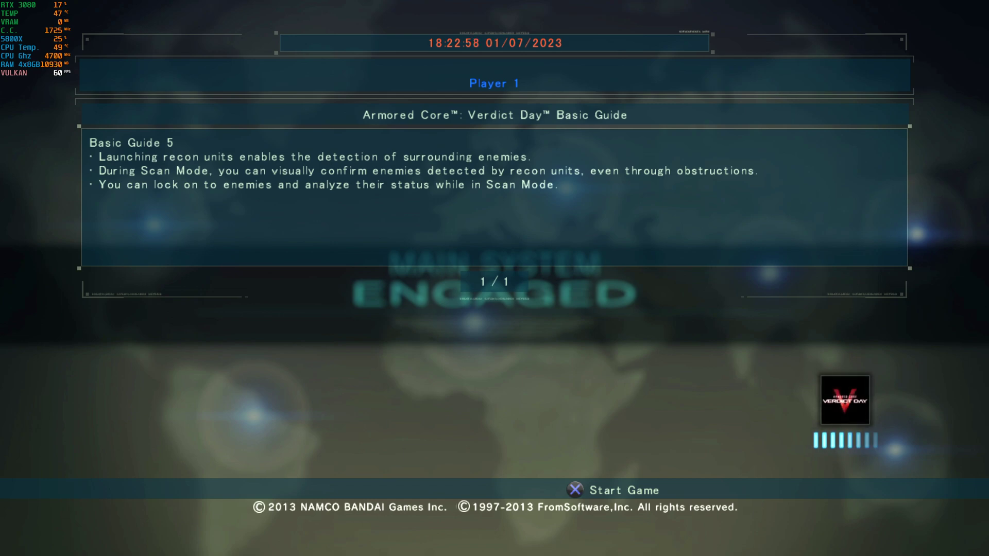
{"action": "key", "text": "x"}
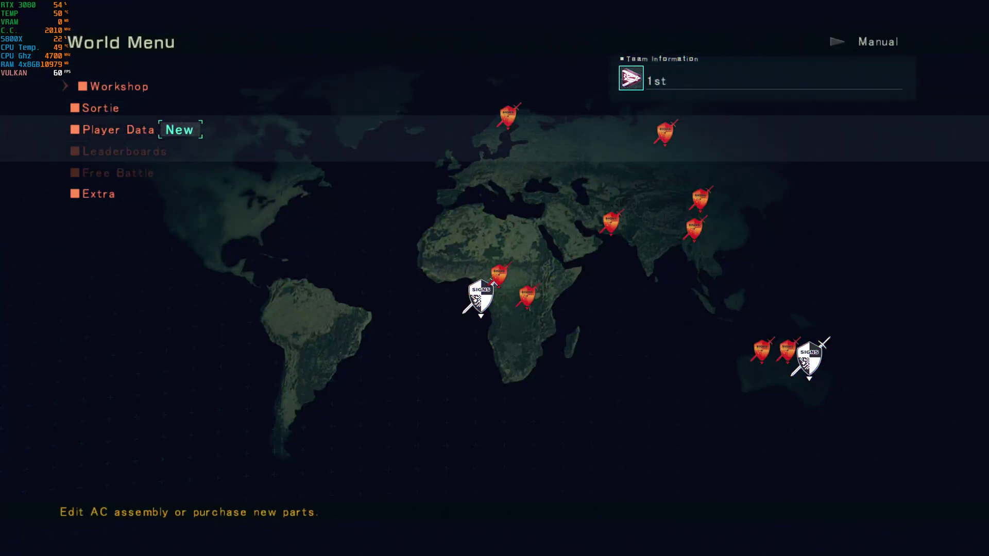
Step: Open the Workshop from the game's World Menu
{"action": "key", "text": "Down"}
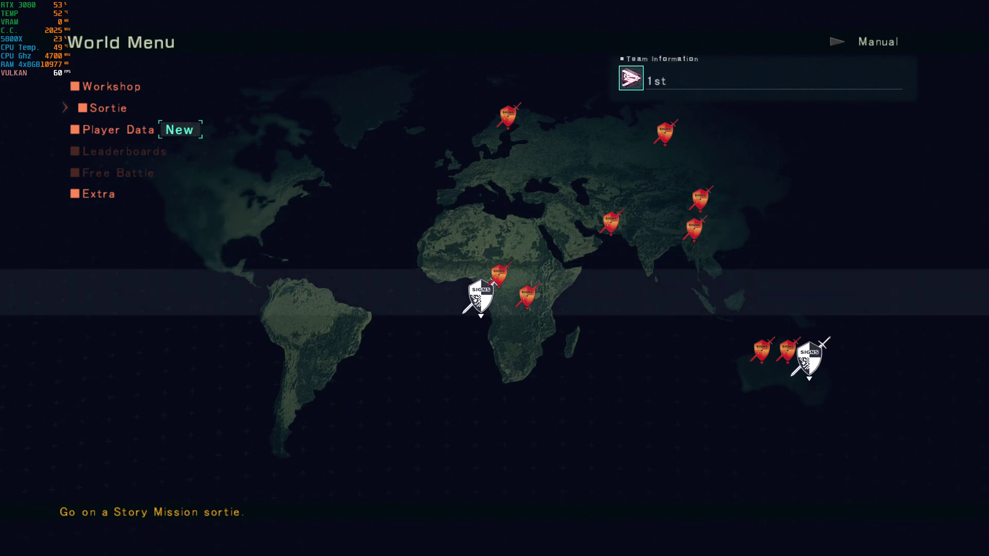
{"action": "key", "text": "Up"}
{"action": "key", "text": "Return"}
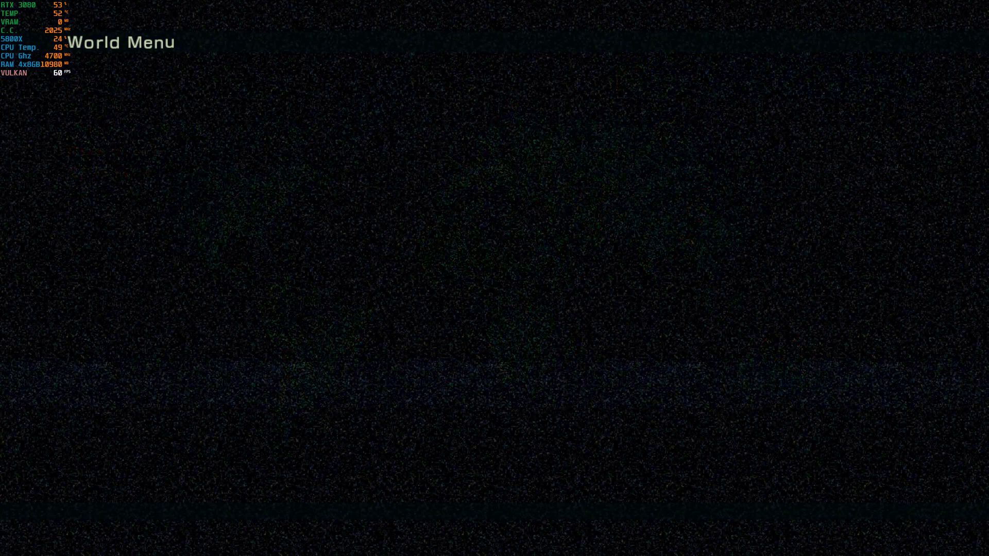